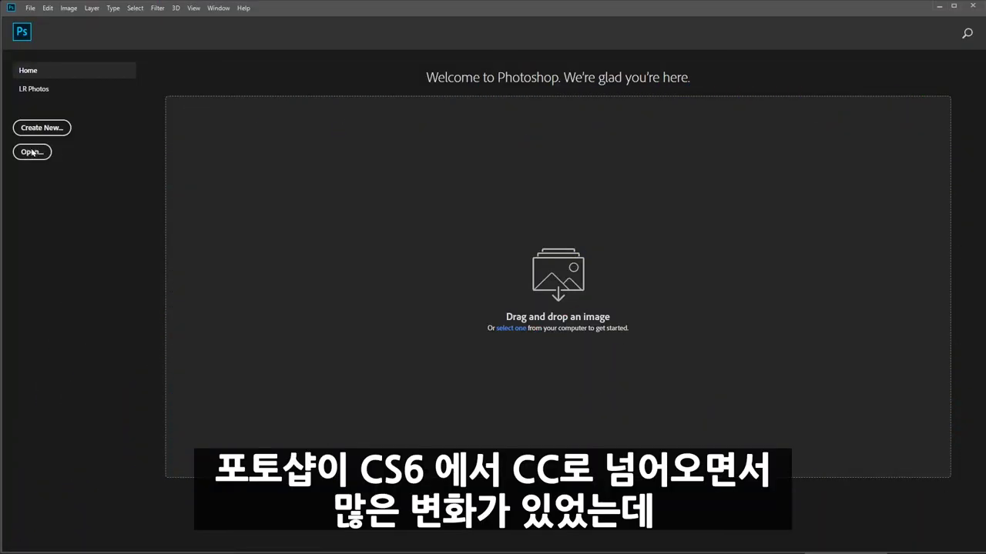
Step: Open the train photo and lasso-select the signal post at top left
left_click(31, 152)
left_click_drag(94, 63, 91, 109)
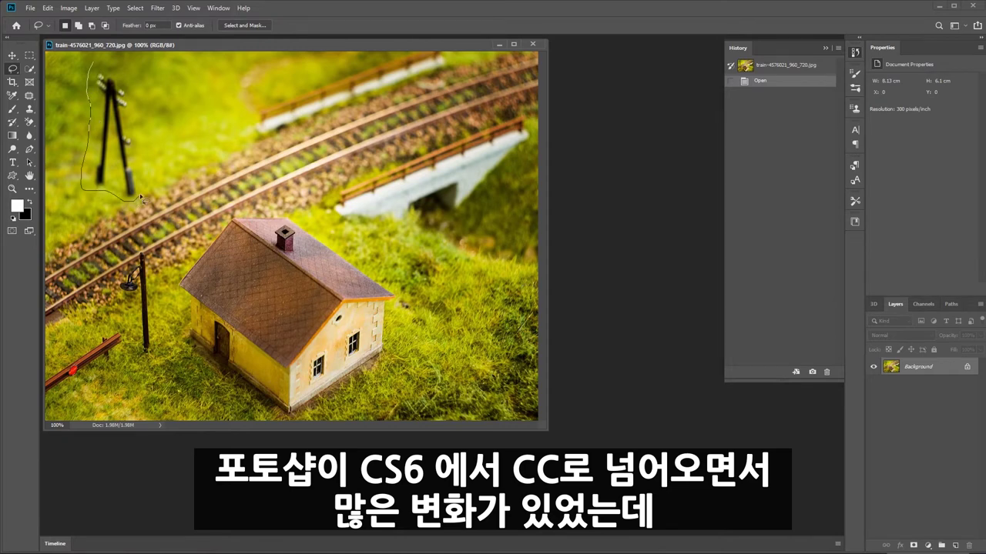
left_click_drag(140, 201, 141, 132)
left_click_drag(106, 68, 92, 66)
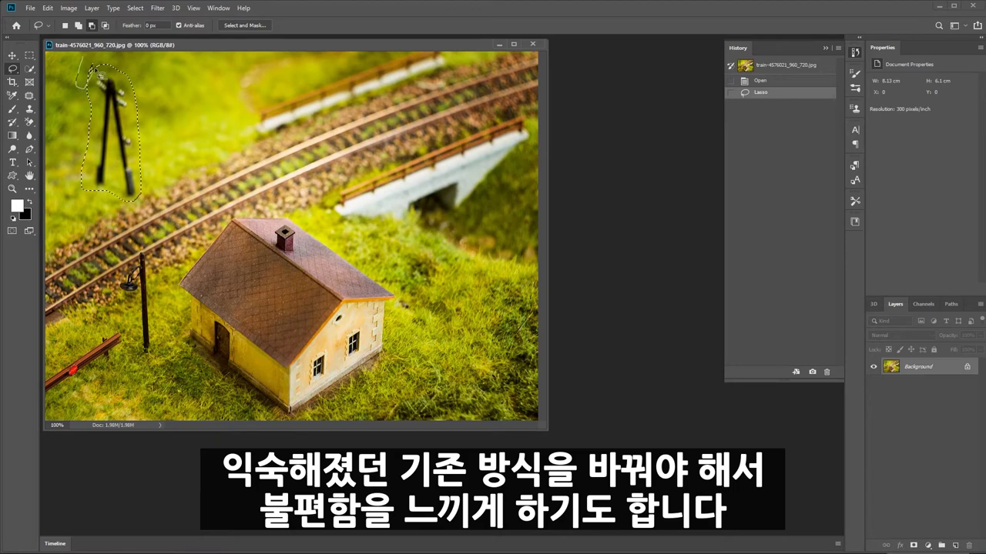
left_click_drag(91, 65, 98, 66)
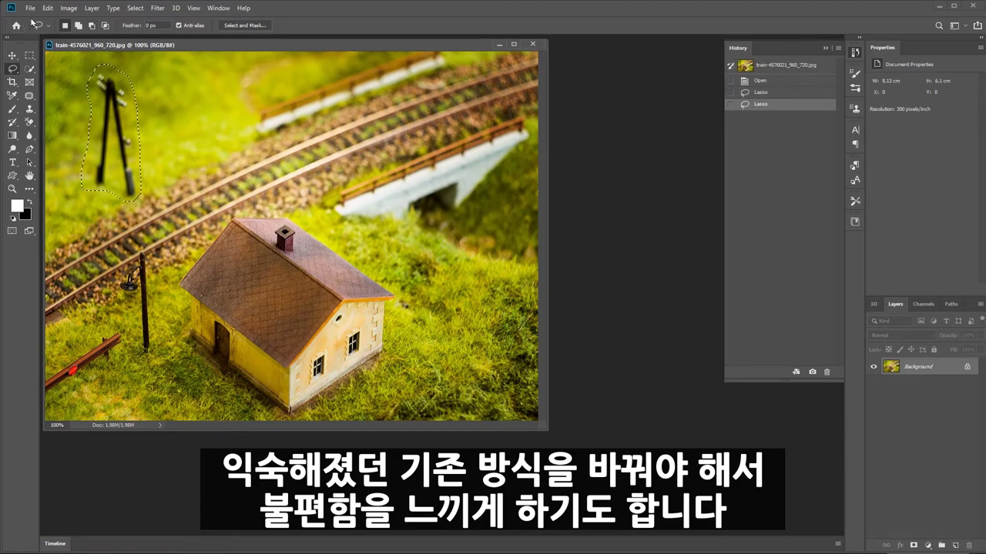
Step: Apply Content-Aware Fill to erase the signal post, then deselect
left_click(47, 7)
left_click(77, 188)
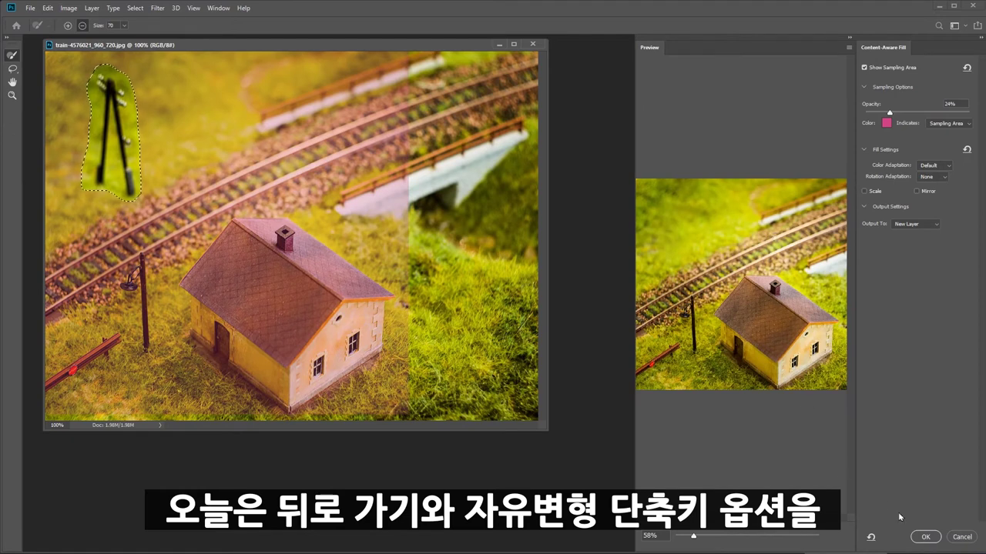
left_click(925, 536)
left_click(425, 151)
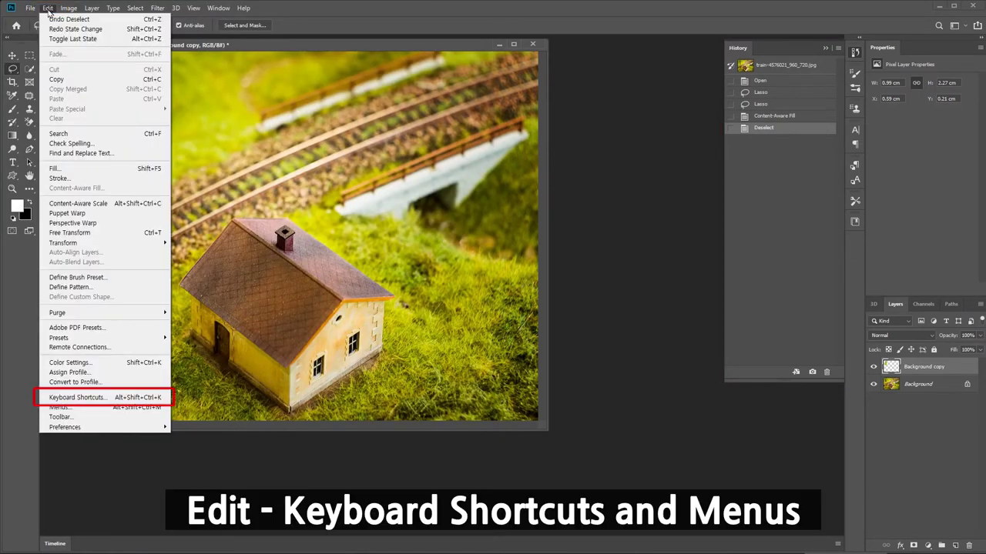
Step: Enable Use Legacy Undo Shortcuts in Keyboard Shortcuts, dismissing the restart notice
left_click(107, 398)
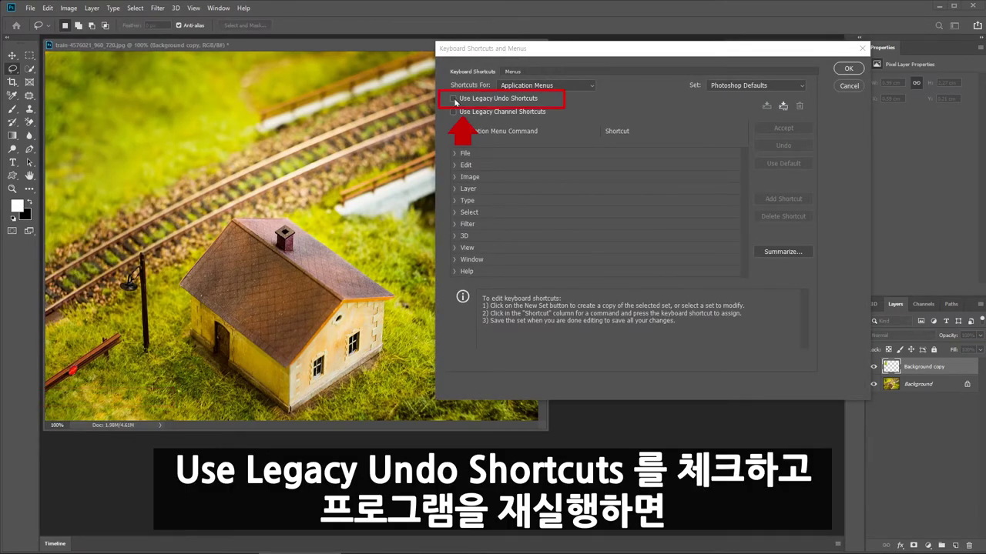
left_click(454, 99)
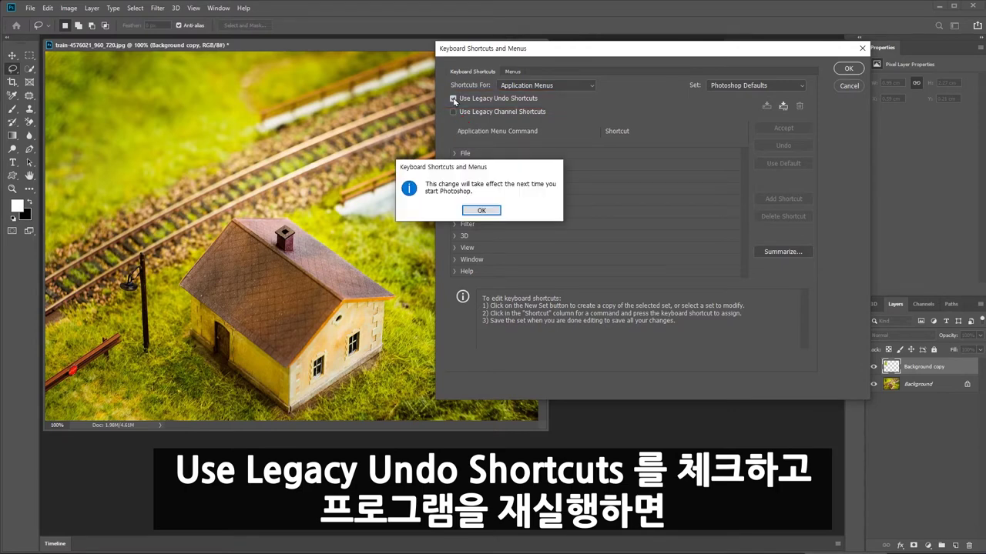
left_click(483, 211)
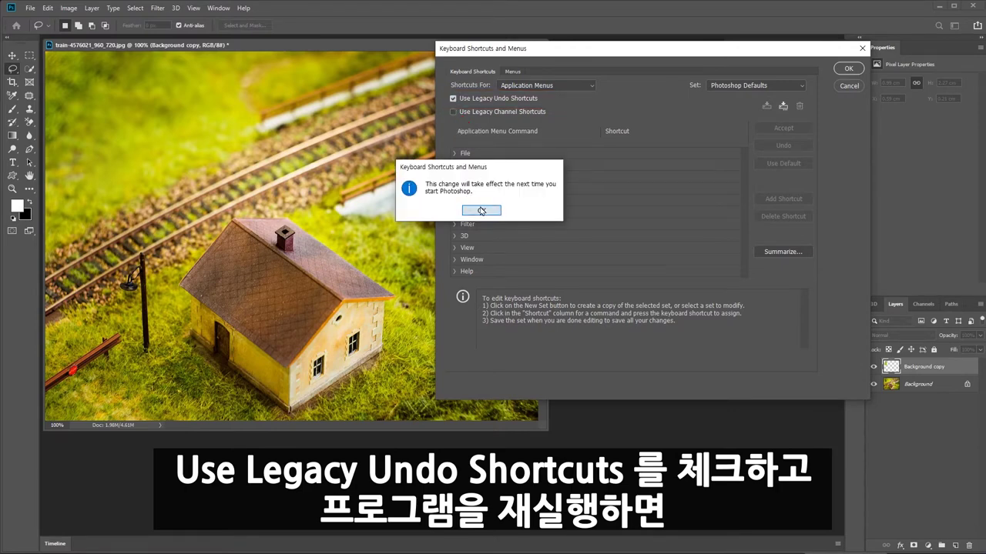
left_click(848, 70)
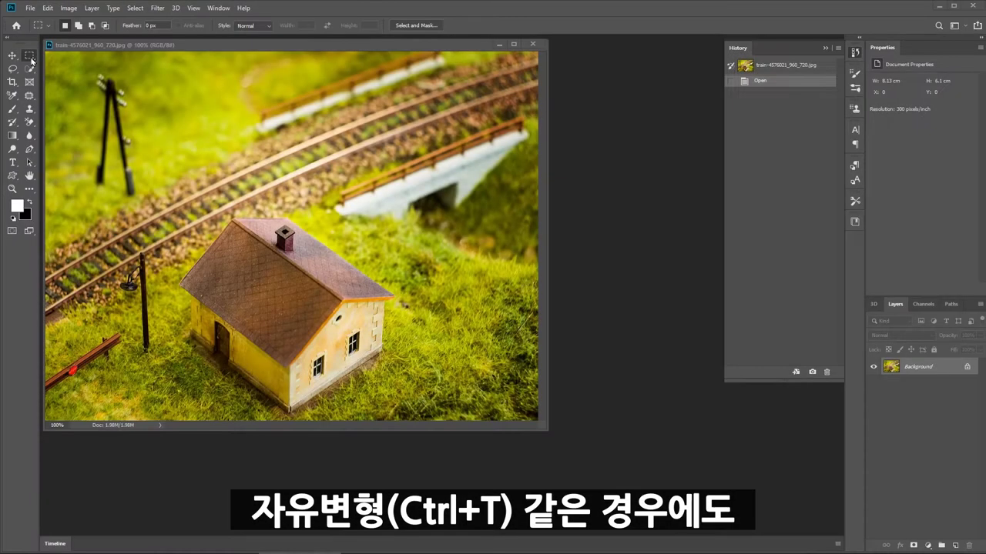
Step: Copy a marquee around the house to Layer 1, scale it from centre, then cancel
mouse_move(170, 208)
left_mouse_down()
mouse_move(343, 381)
mouse_move(406, 416)
left_mouse_up()
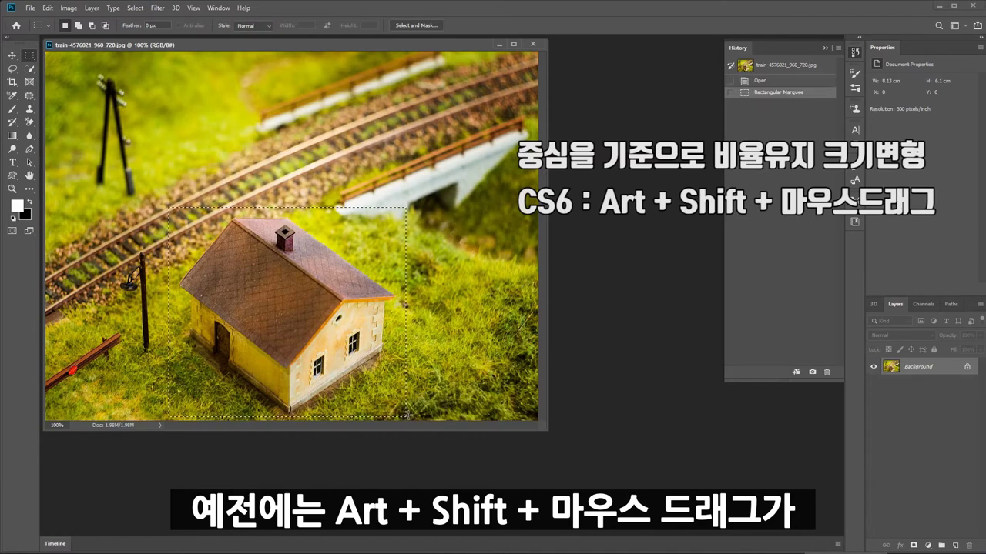
key("ctrl+j")
left_click(47, 8)
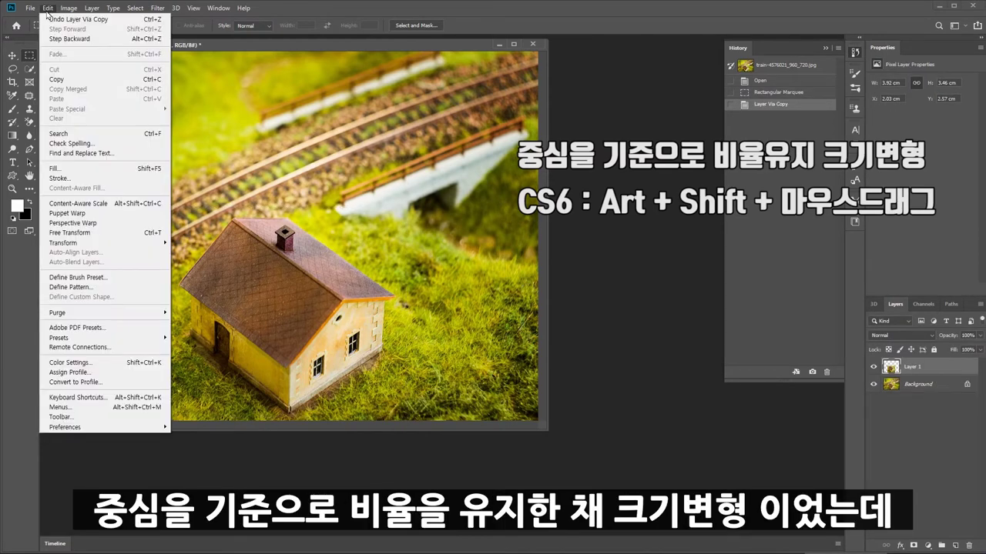
left_click(96, 232)
left_click_drag(385, 224, 478, 143)
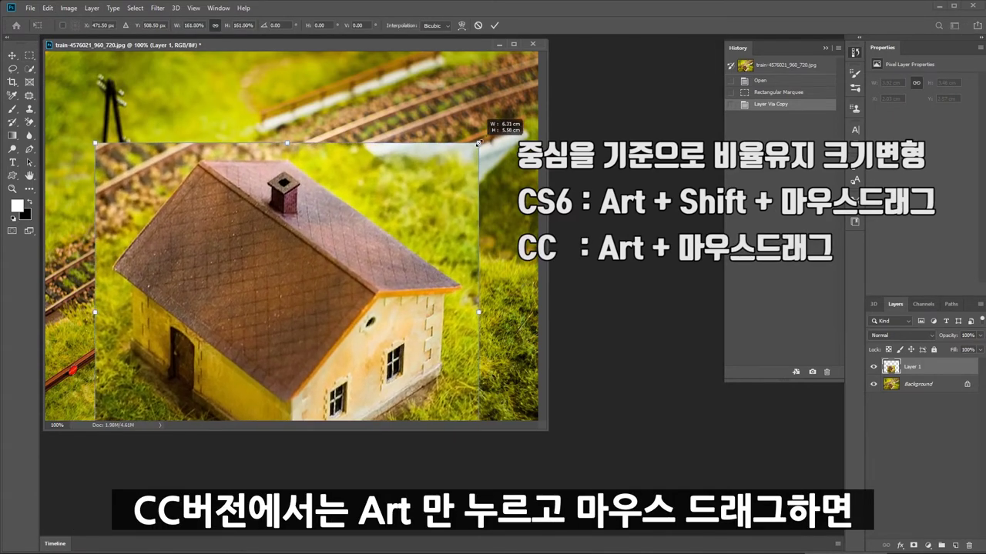
mouse_move(478, 143)
left_mouse_down()
mouse_move(342, 221)
mouse_move(443, 165)
left_mouse_up()
key("Escape")
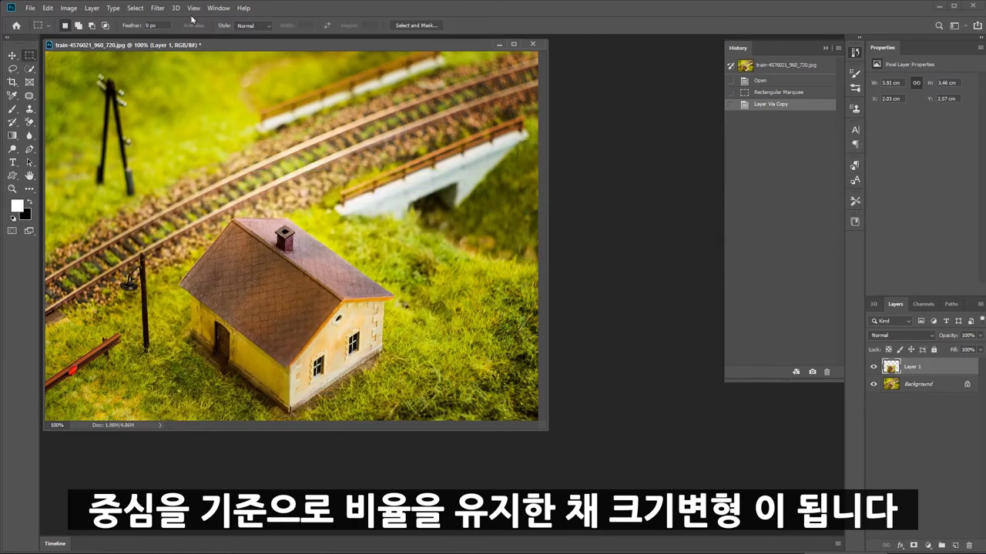
left_click(53, 10)
mouse_move(77, 427)
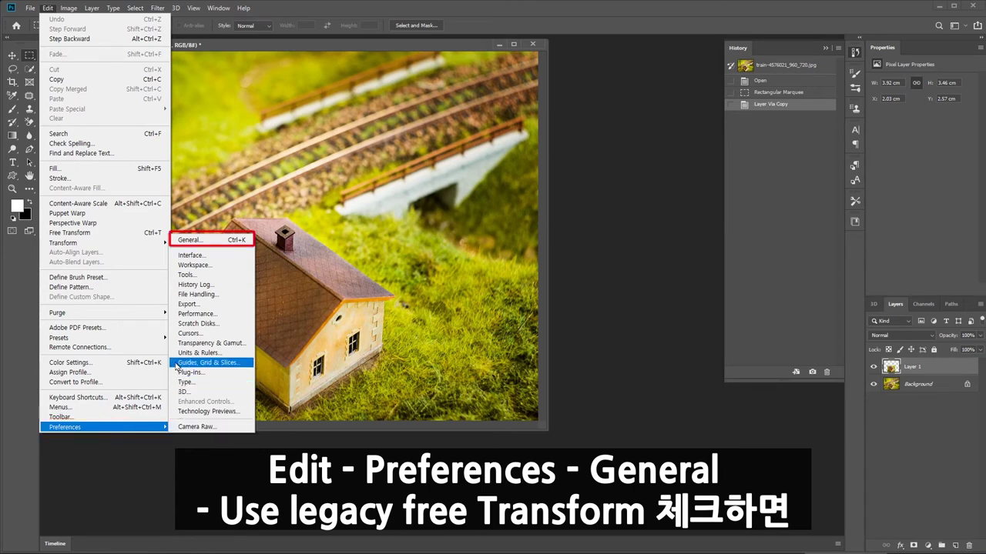
left_click(191, 240)
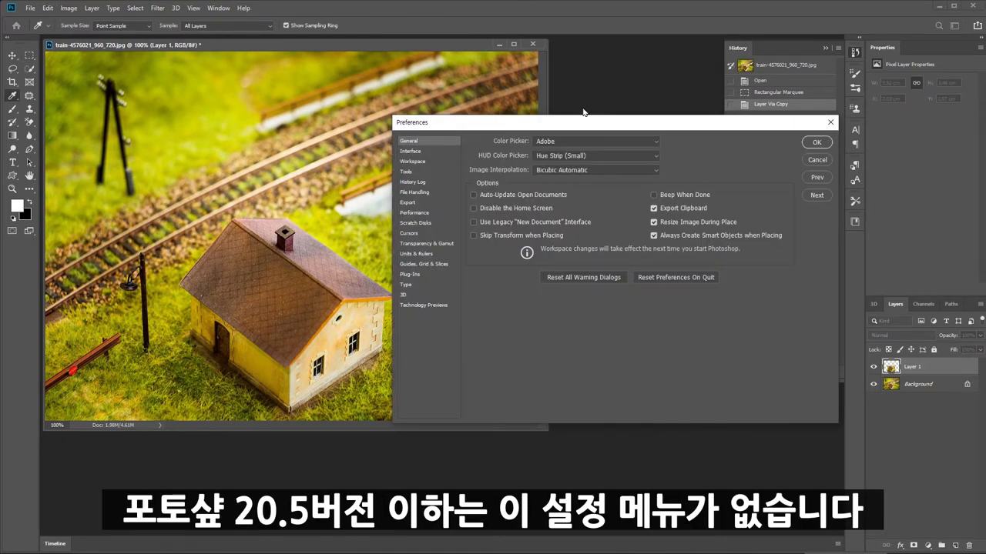
left_click(816, 160)
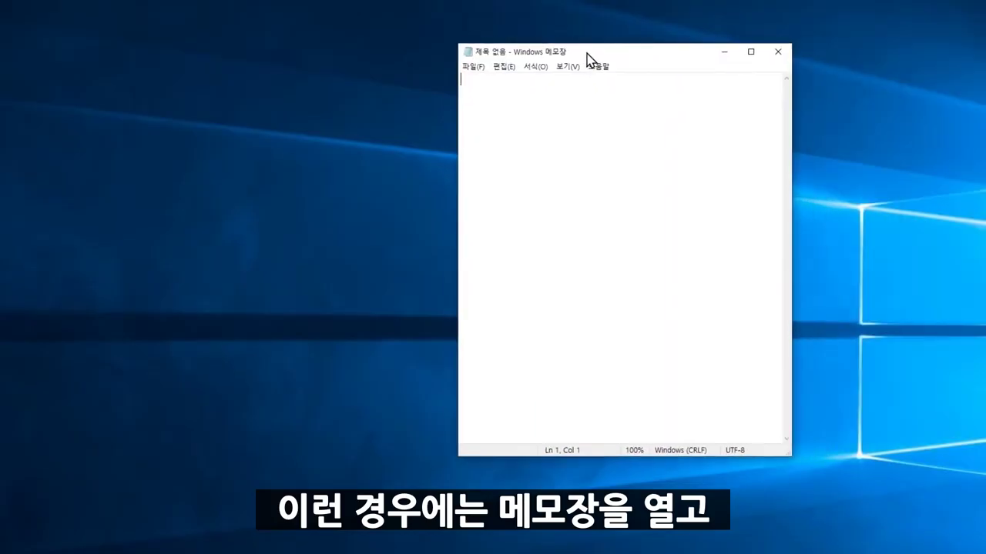
left_click_drag(587, 56, 490, 61)
Step: Write 'TransformProportionalScale 0' in Notepad and save it as PSUserConfig
type("TransformProportionalScale 0")
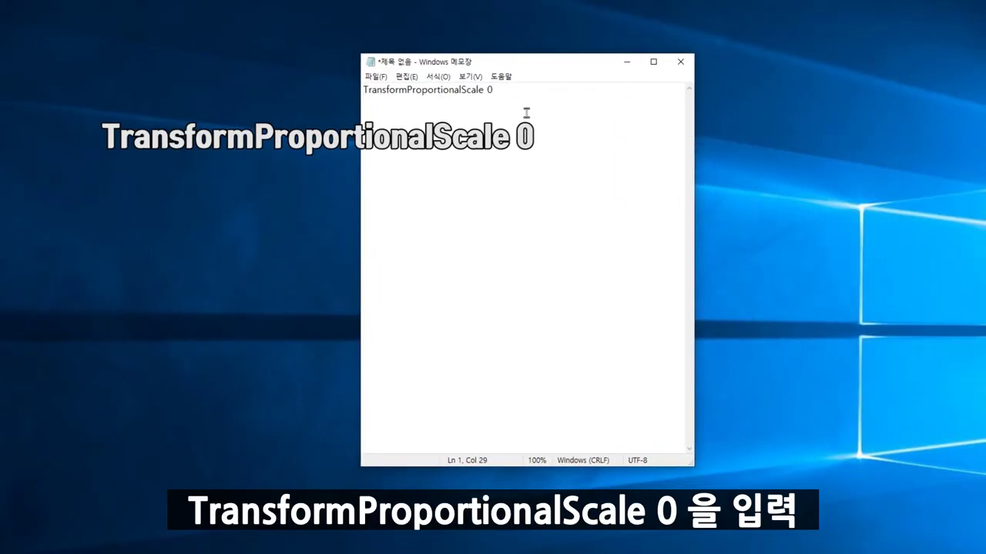
key("ctrl+s")
type("PSUserConfig")
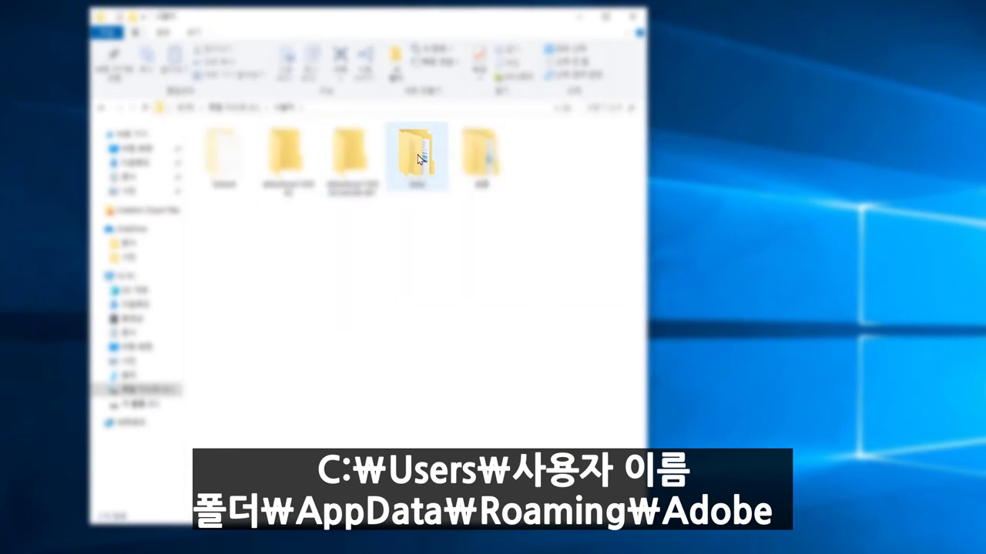
Step: Navigate to AppData > Roaming > Adobe > Adobe Photoshop CC 2019 > Settings
double_click(418, 154)
double_click(473, 158)
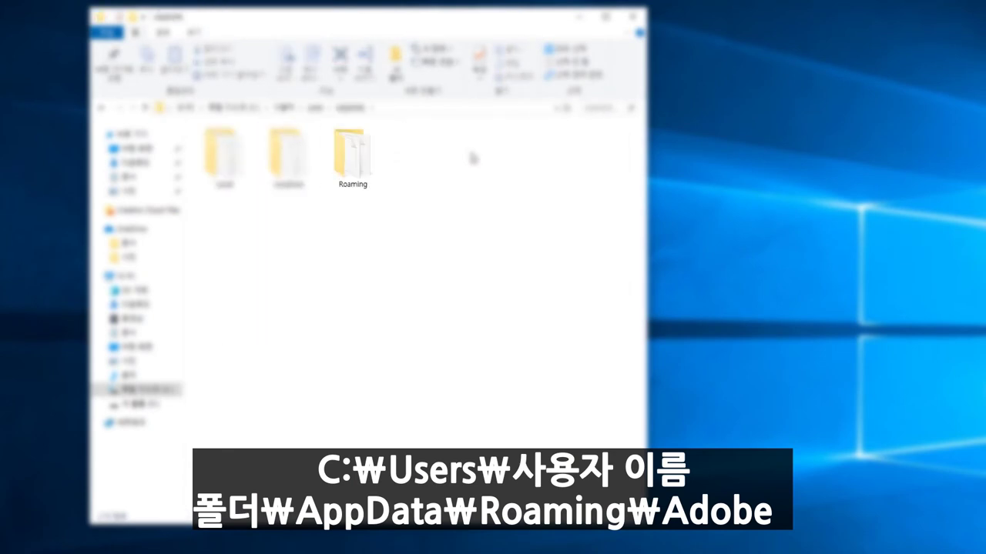
double_click(361, 165)
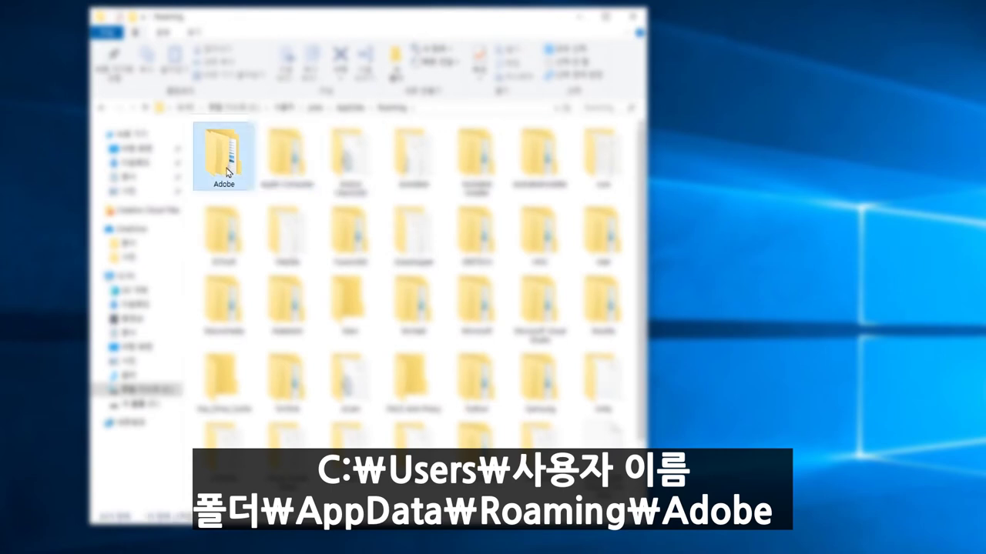
double_click(222, 164)
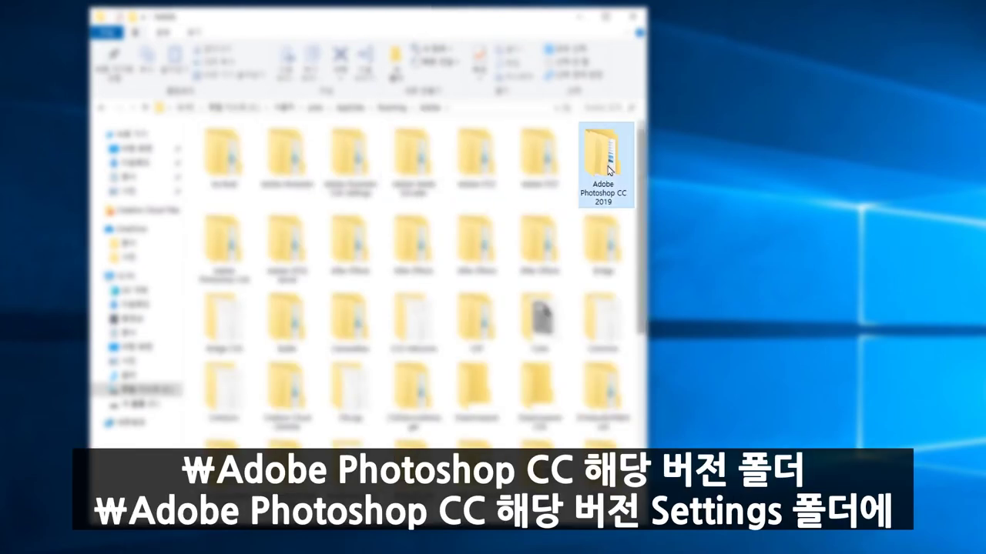
double_click(602, 154)
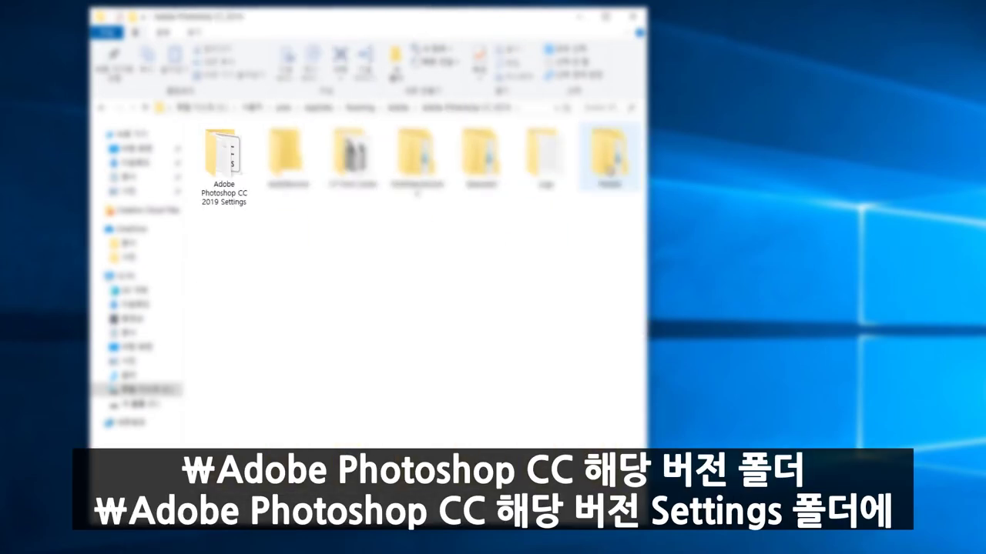
double_click(241, 171)
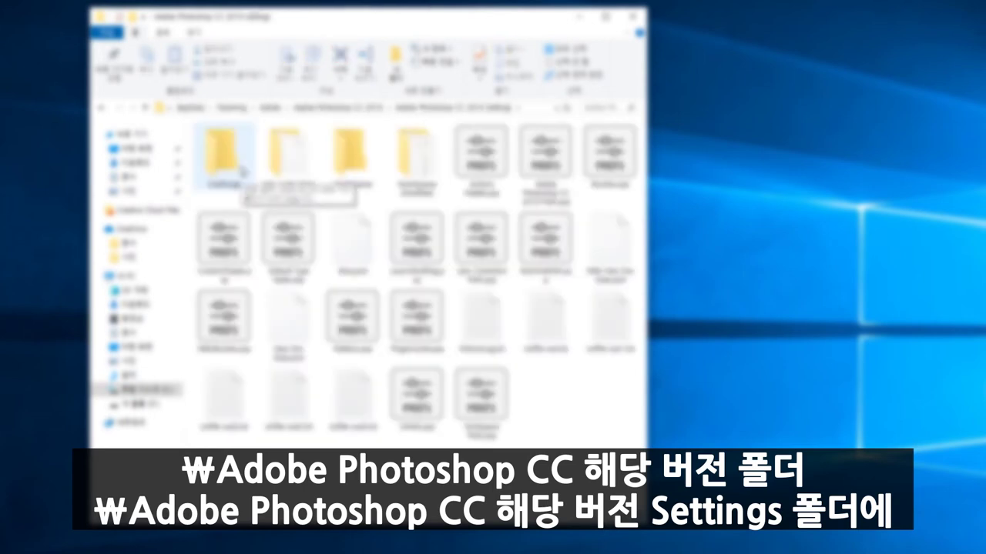
Step: Move PSUserConfig into the Settings folder and turn on Hidden items
left_click_drag(31, 185, 562, 409)
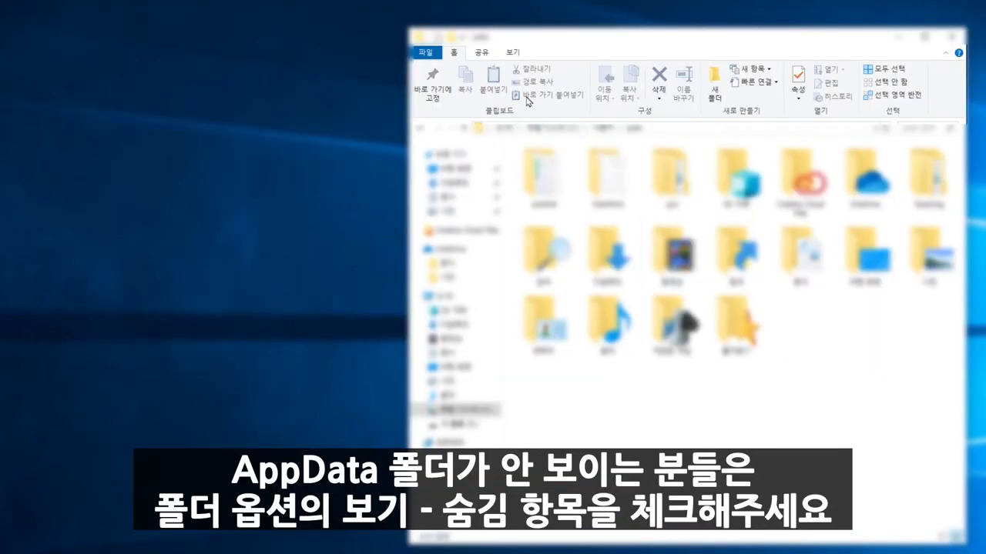
left_click(514, 53)
left_click(815, 97)
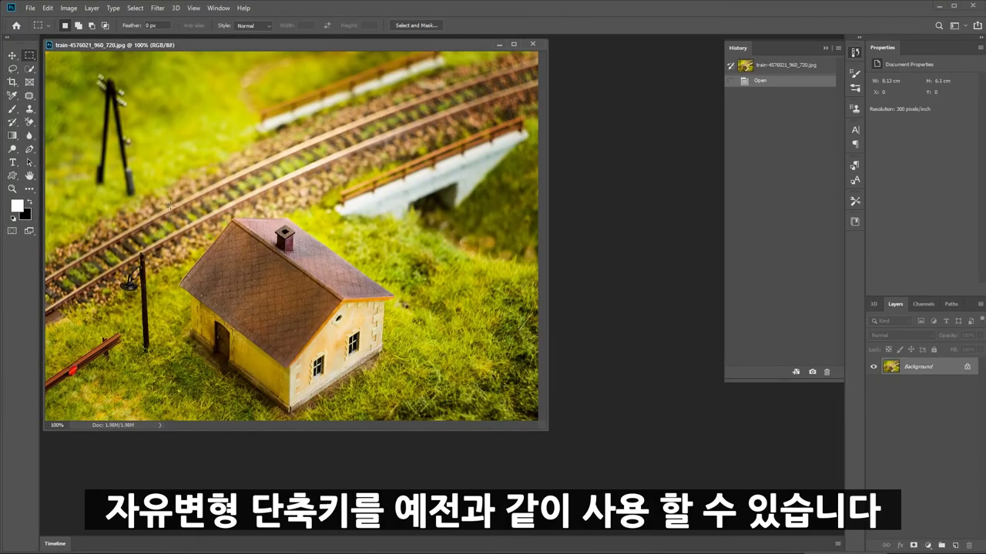
Step: Copy a rectangle around the house to Layer 1 and scale it proportionally to 140%
left_click_drag(171, 207, 397, 416)
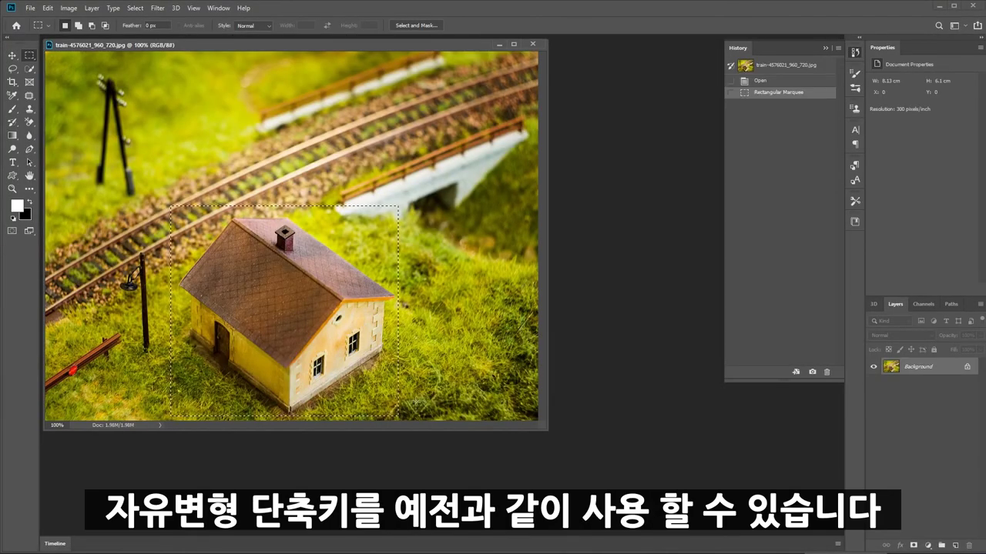
key("ctrl+j")
key("ctrl+t")
mouse_move(397, 205)
left_mouse_down()
mouse_move(401, 159)
mouse_move(450, 137)
mouse_move(468, 189)
left_mouse_up()
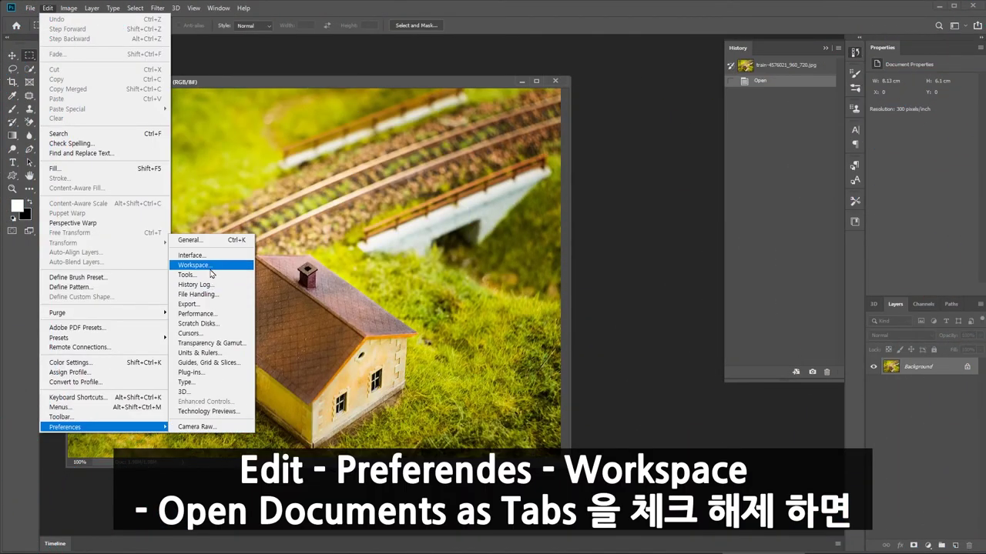
Step: Uncheck Open Documents as Tabs in Workspace preferences and reopen the train image floating
left_click(195, 265)
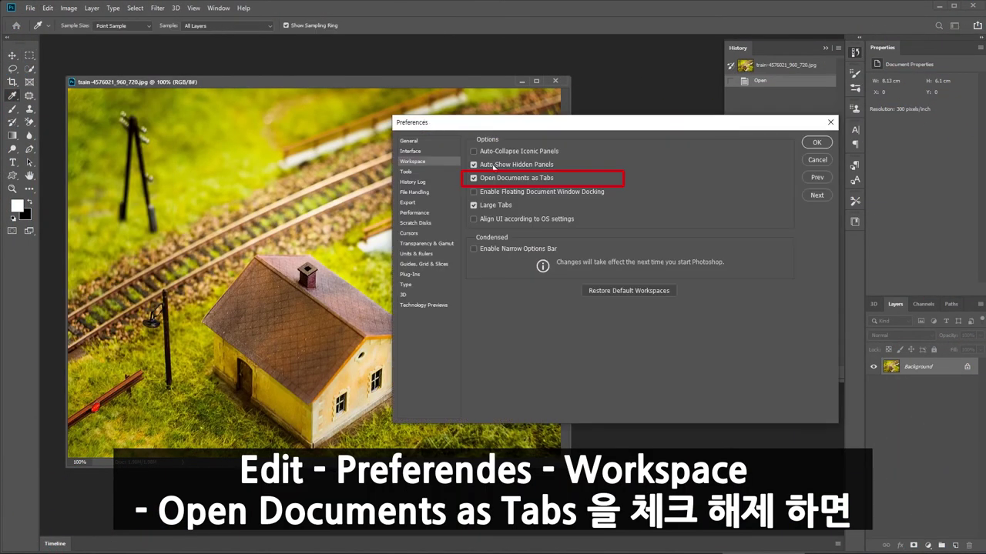
left_click(816, 142)
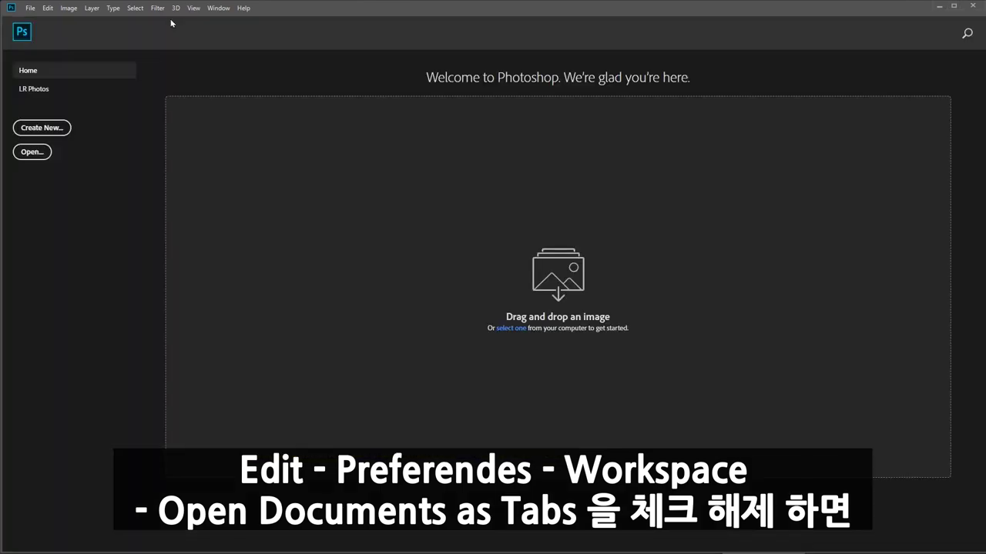
left_click(32, 10)
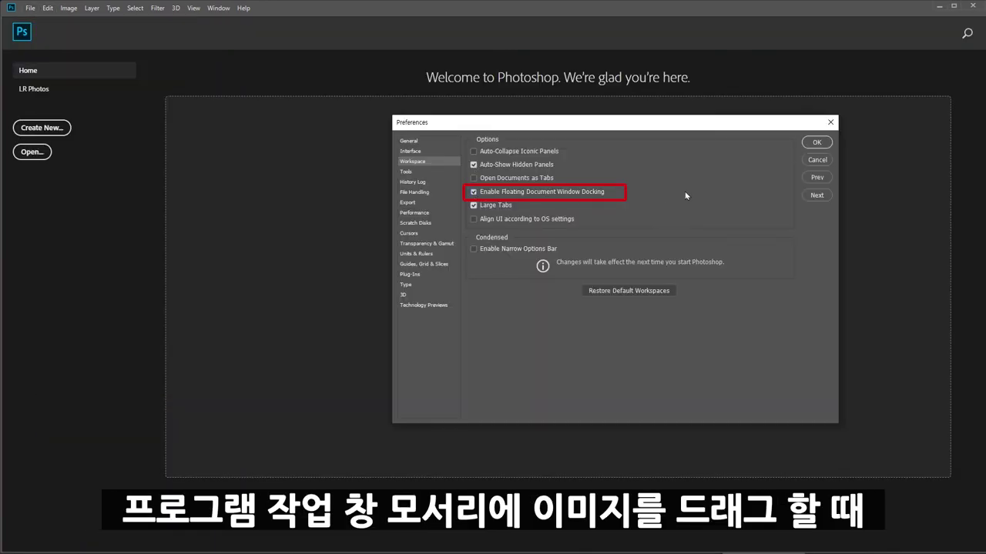
left_click(817, 144)
left_click(31, 8)
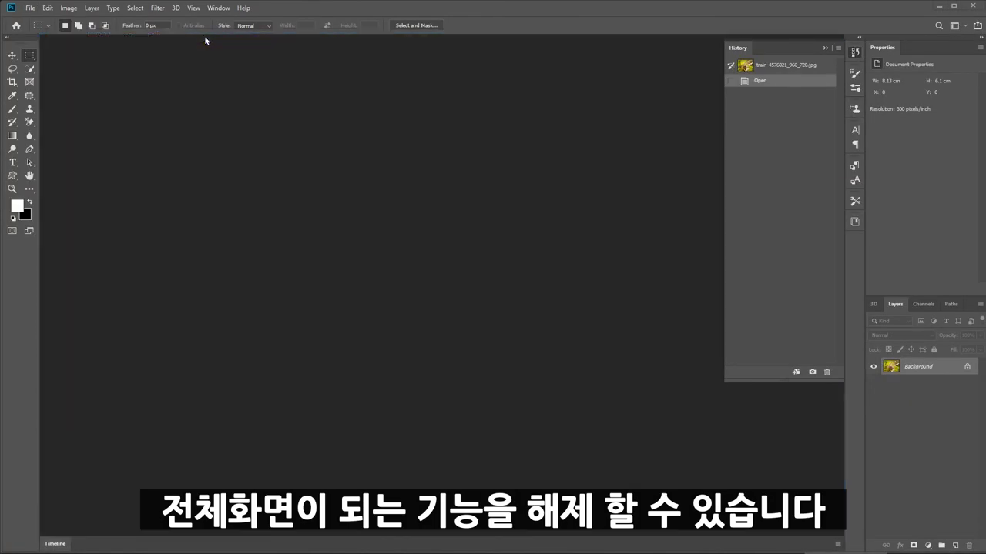
Step: Uncheck Enable Floating Document Window Docking, then drag the train window without it docking
left_click_drag(206, 46, 204, 36)
left_click_drag(142, 45, 141, 88)
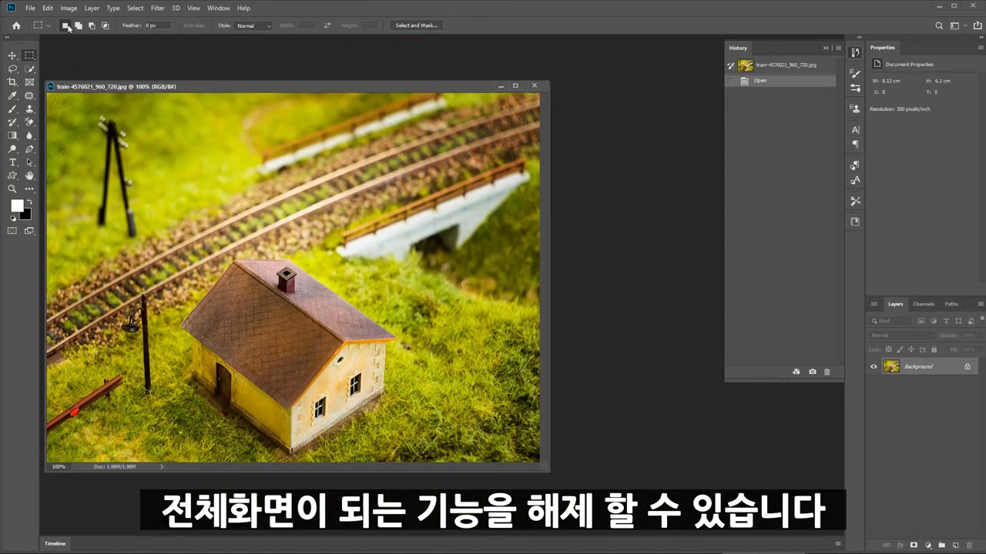
left_click(47, 8)
left_click(211, 268)
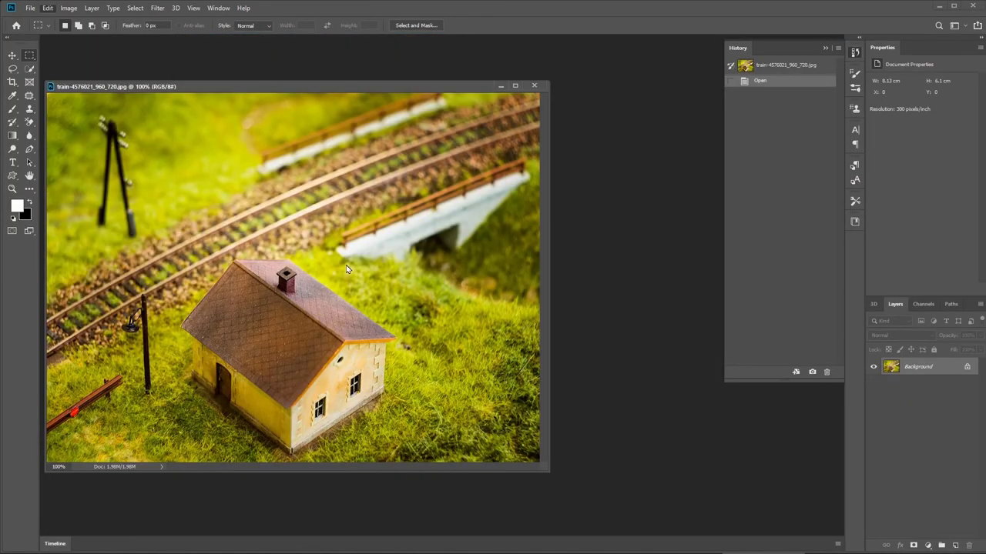
key("i")
left_click(506, 193)
left_click(815, 145)
mouse_move(392, 87)
left_mouse_down()
mouse_move(428, 38)
mouse_move(367, 39)
left_mouse_up()
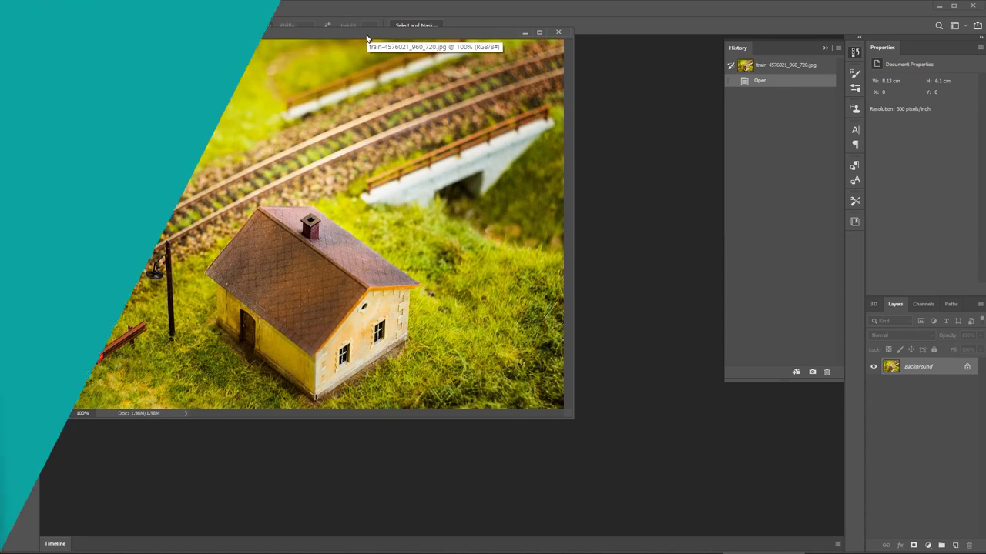